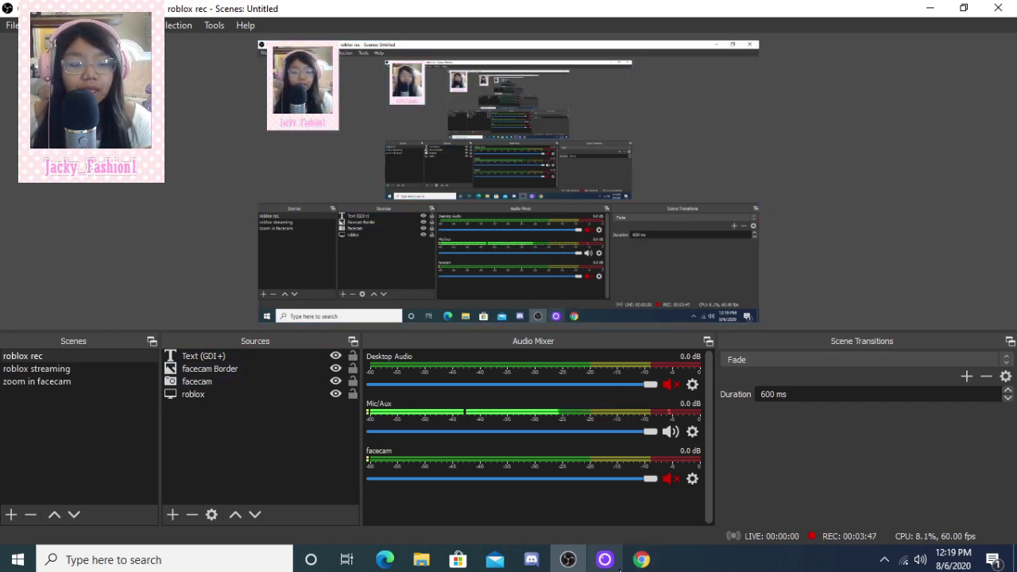
# - Switch from OBS to the Chrome window showing the YouTube video's comments
pyautogui.click(641, 559)
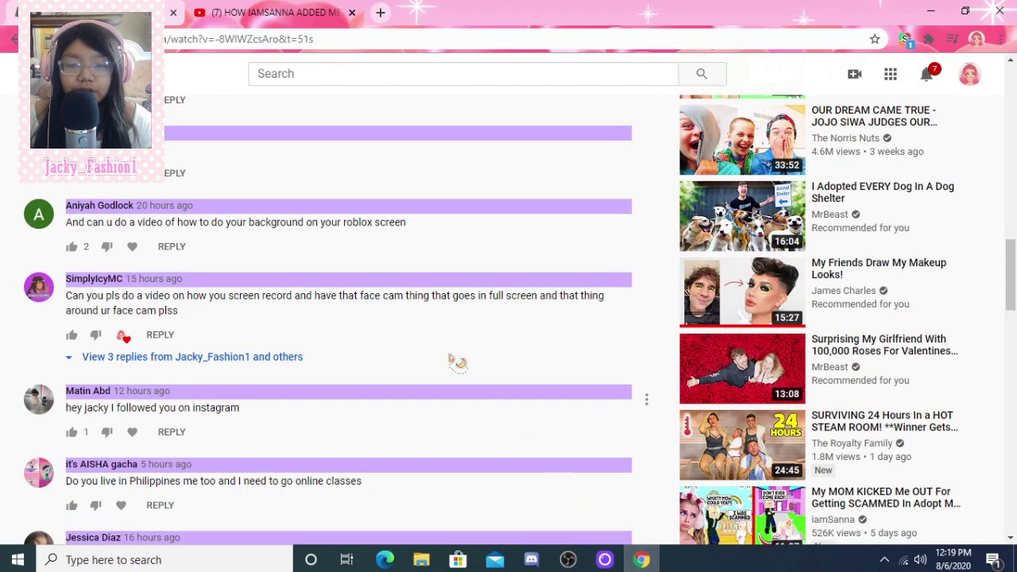
# - Search for 'facecam borders' in a new Chrome tab and browse the image results
pyautogui.click(380, 13)
pyautogui.click(438, 287)
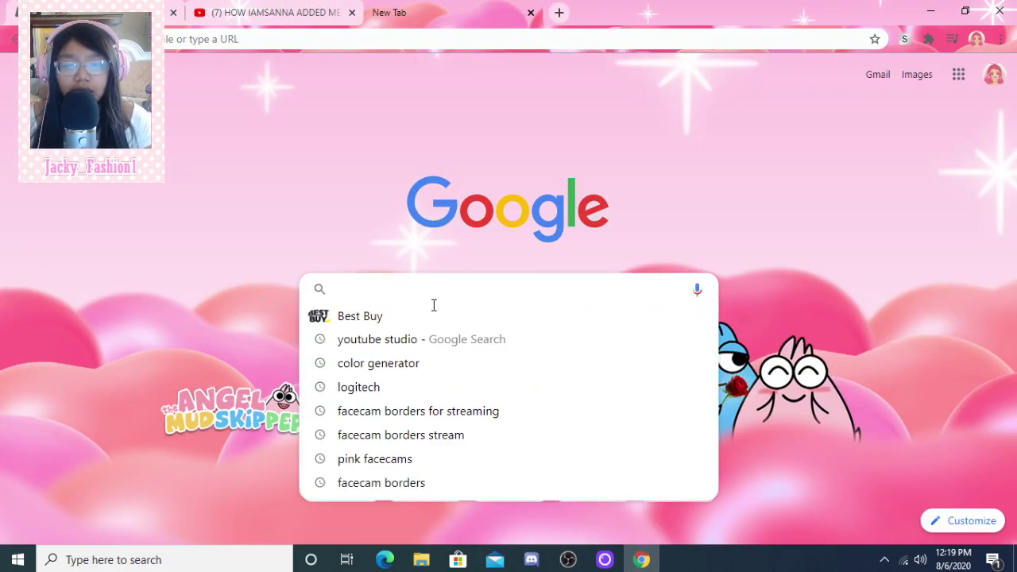
pyautogui.write('fa')
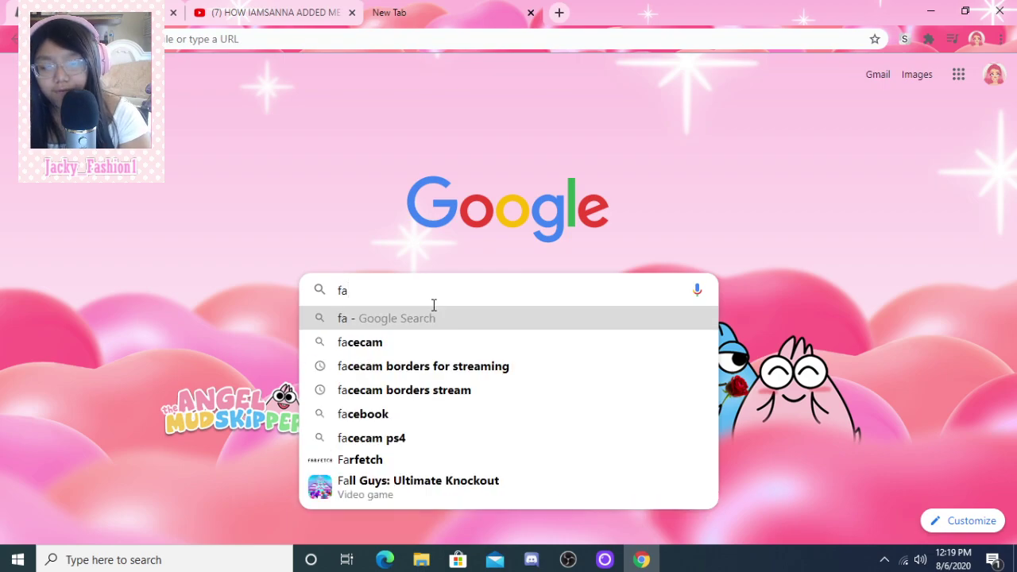
pyautogui.write('cecam borders')
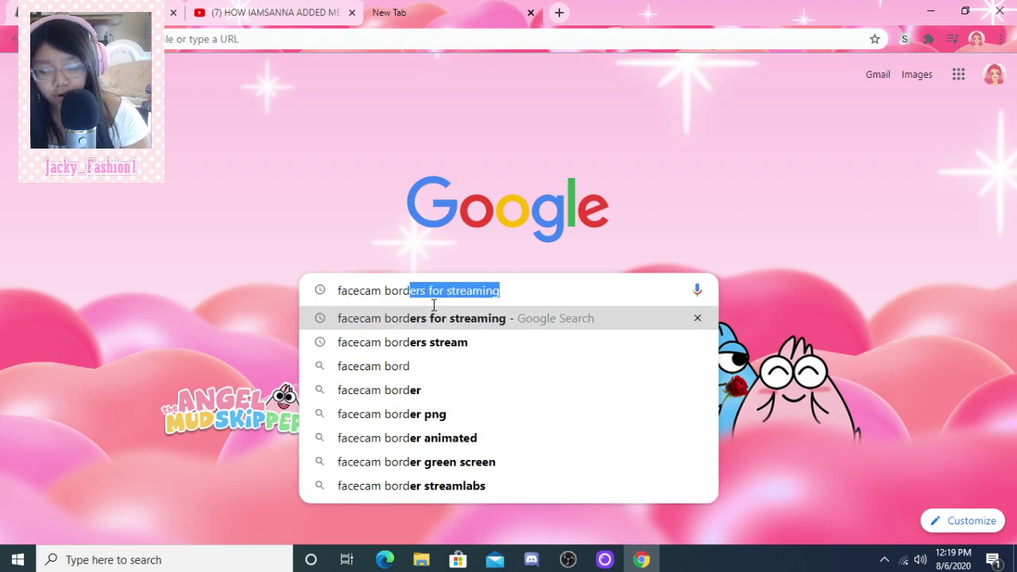
pyautogui.press('Return')
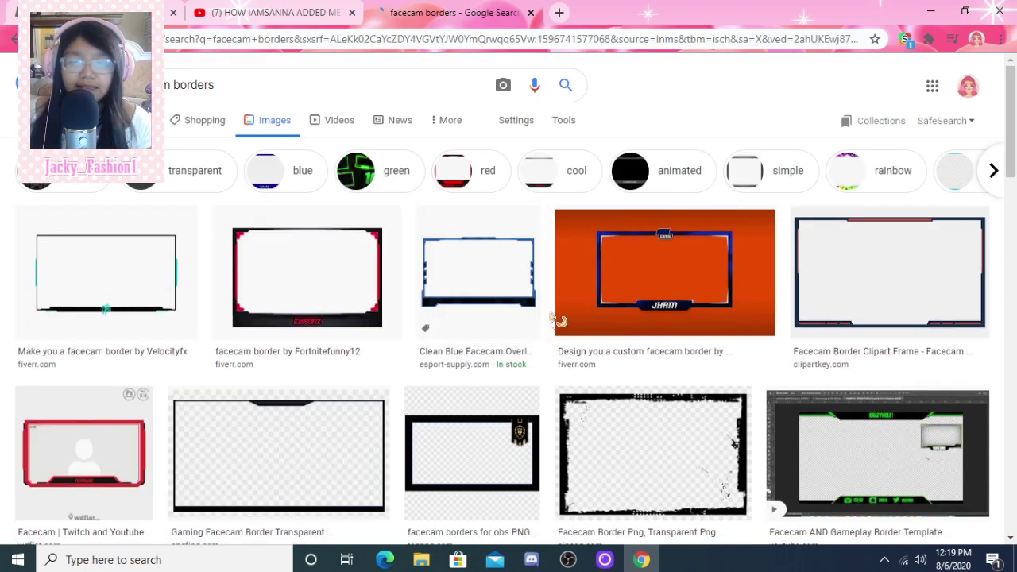
pyautogui.scroll(-3, 567, 294)
pyautogui.scroll(-3, 567, 294)
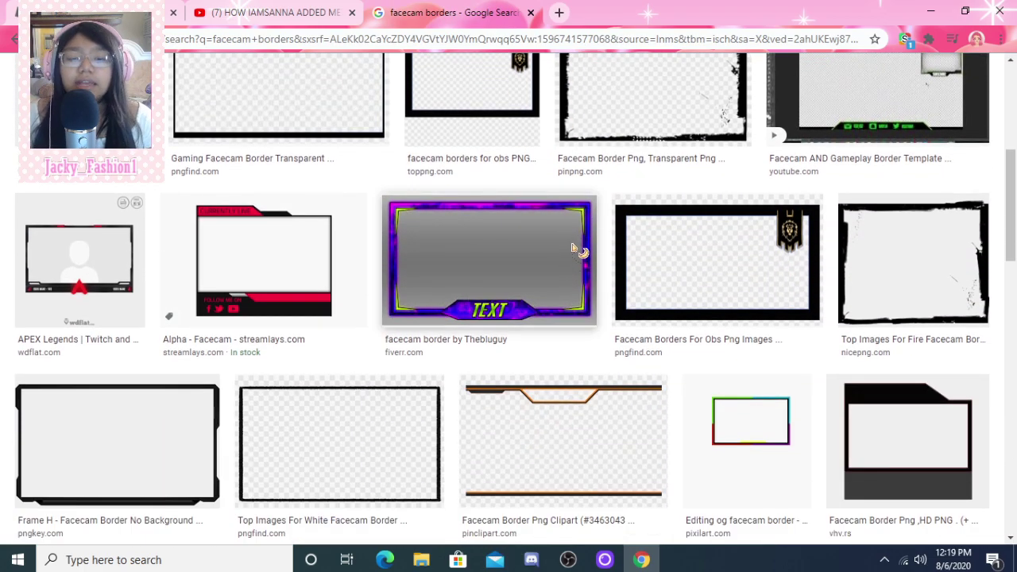
pyautogui.scroll(-2, 579, 236)
pyautogui.scroll(4, 588, 223)
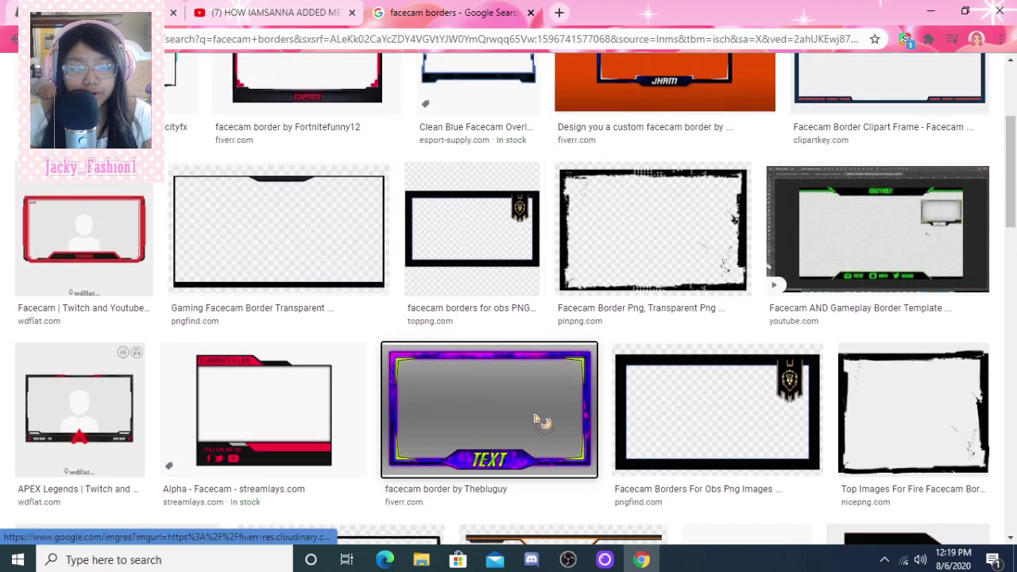
# - Preview the Thebluguy, clipart and Pink Facecam Border images, then return to OBS
pyautogui.click(537, 419)
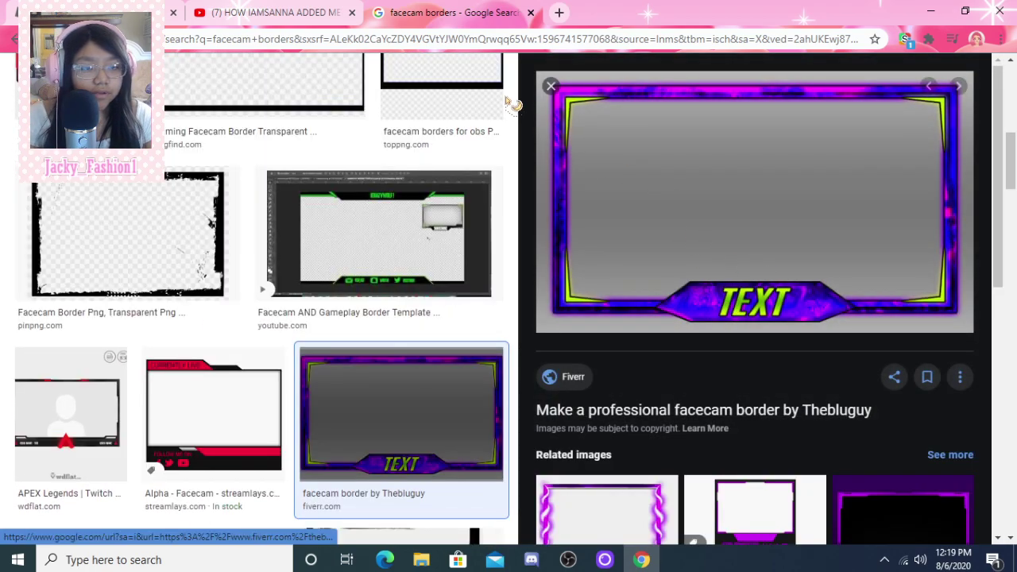
pyautogui.click(550, 86)
pyautogui.click(600, 206)
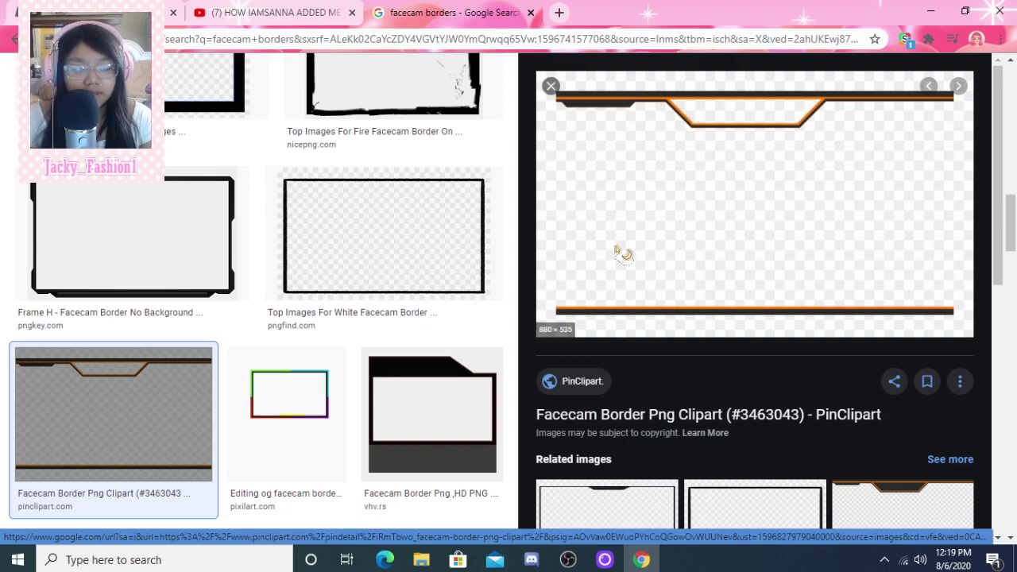
pyautogui.click(550, 86)
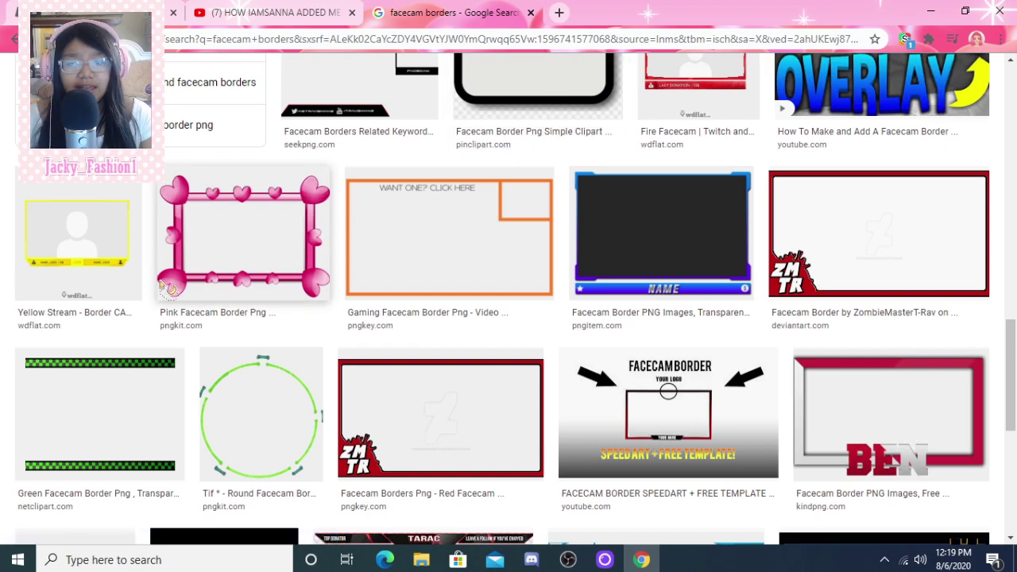
pyautogui.click(248, 257)
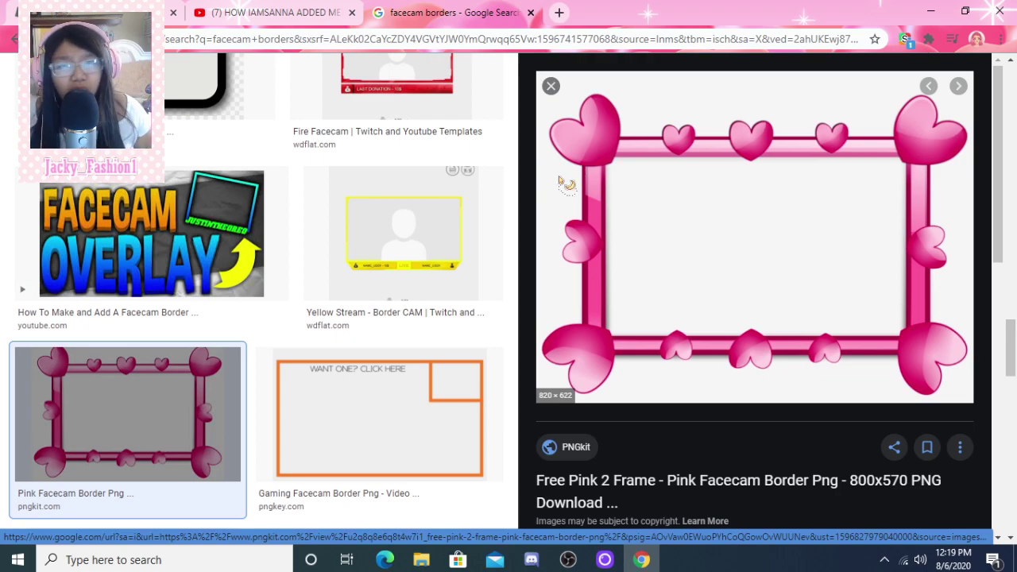
pyautogui.click(550, 86)
pyautogui.scroll(3, 626, 309)
pyautogui.scroll(3, 626, 309)
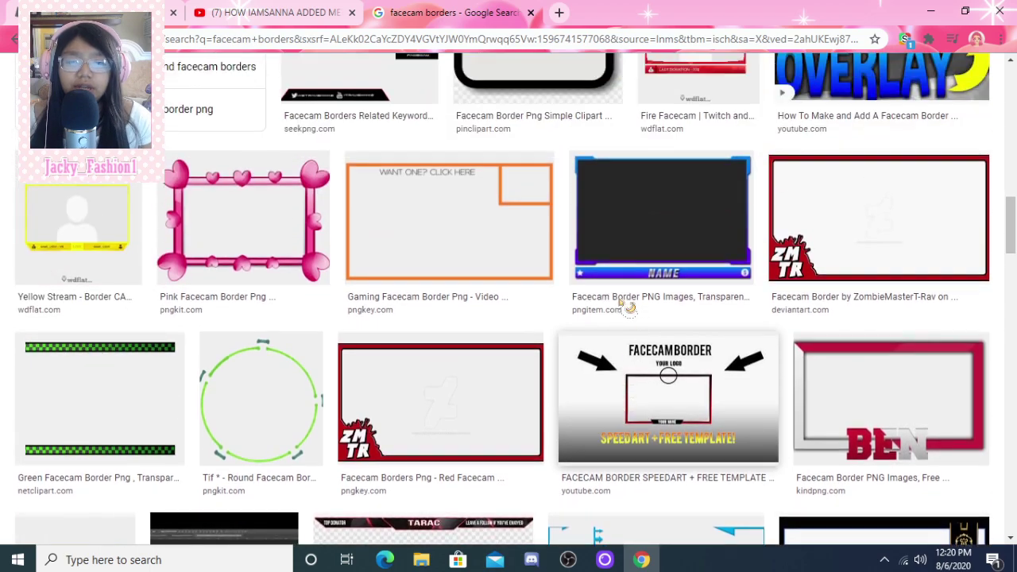
pyautogui.click(312, 292)
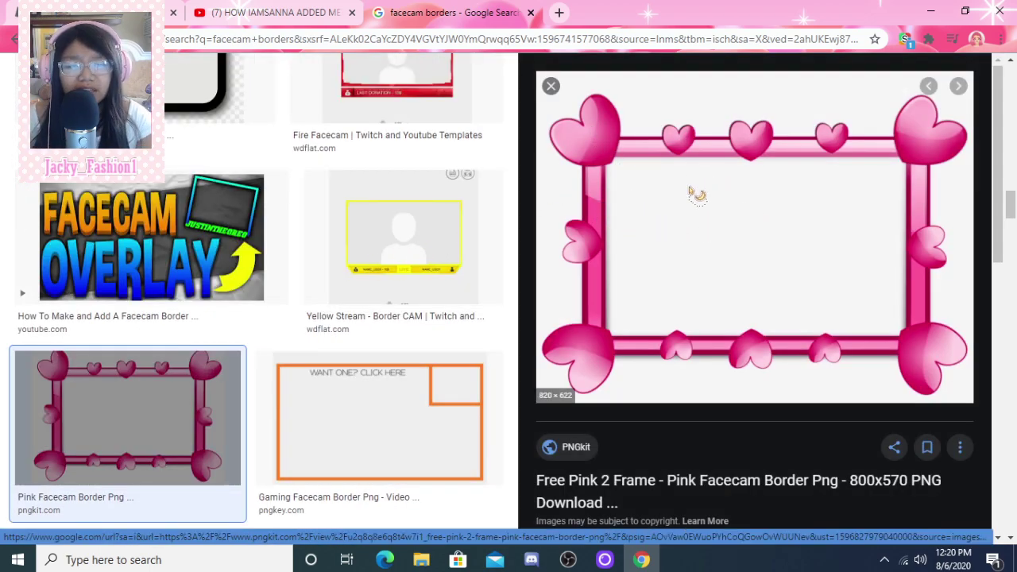
pyautogui.click(550, 86)
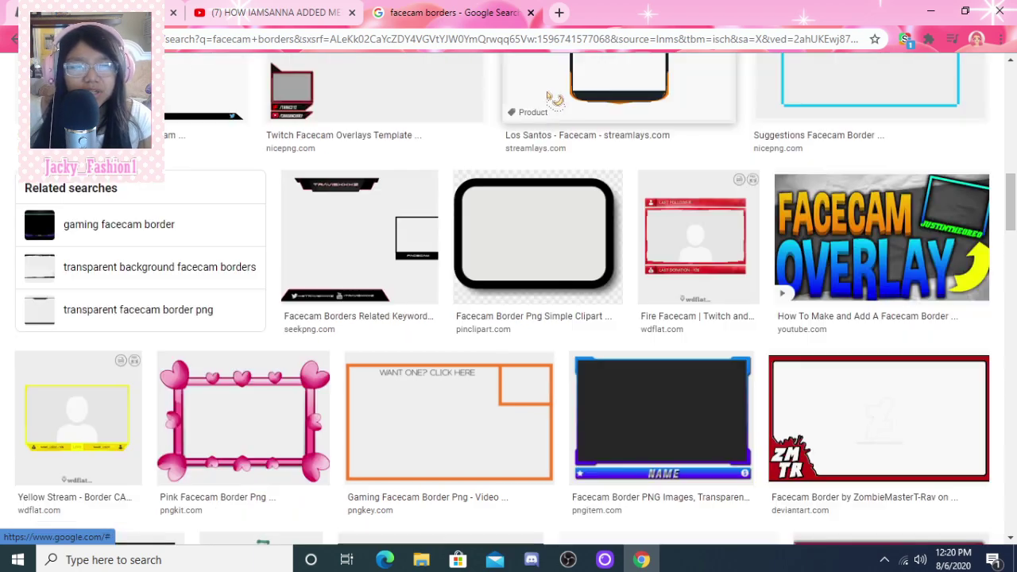
pyautogui.click(568, 559)
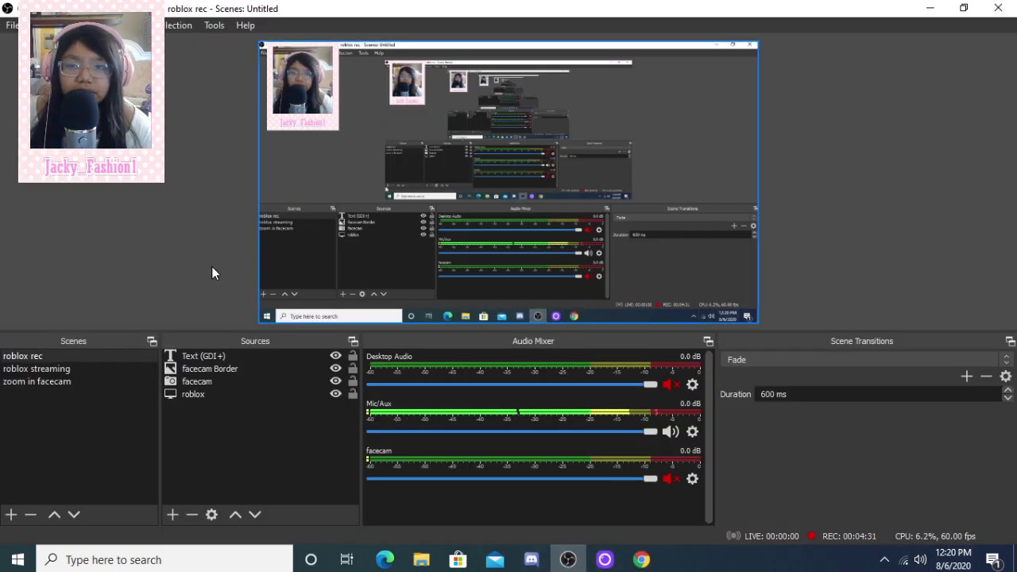
# - Start adding an Image source to the roblox rec scene, then cancel it
pyautogui.click(256, 370)
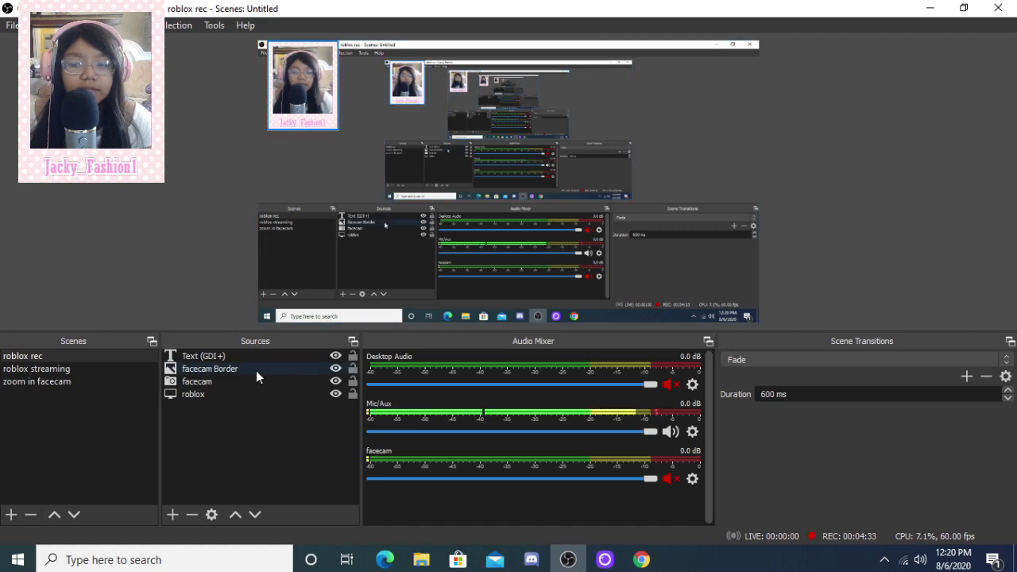
pyautogui.click(171, 516)
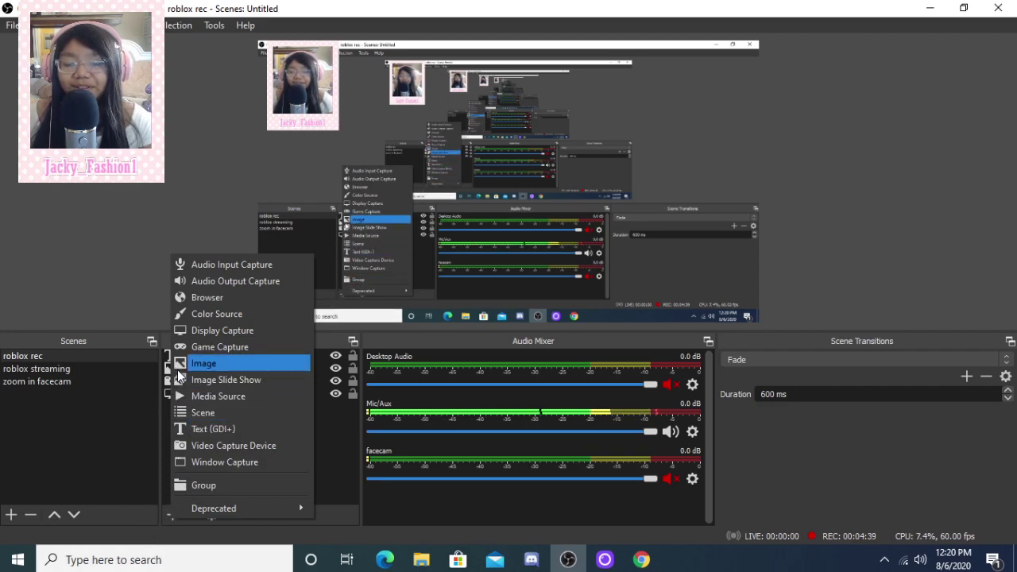
pyautogui.click(203, 363)
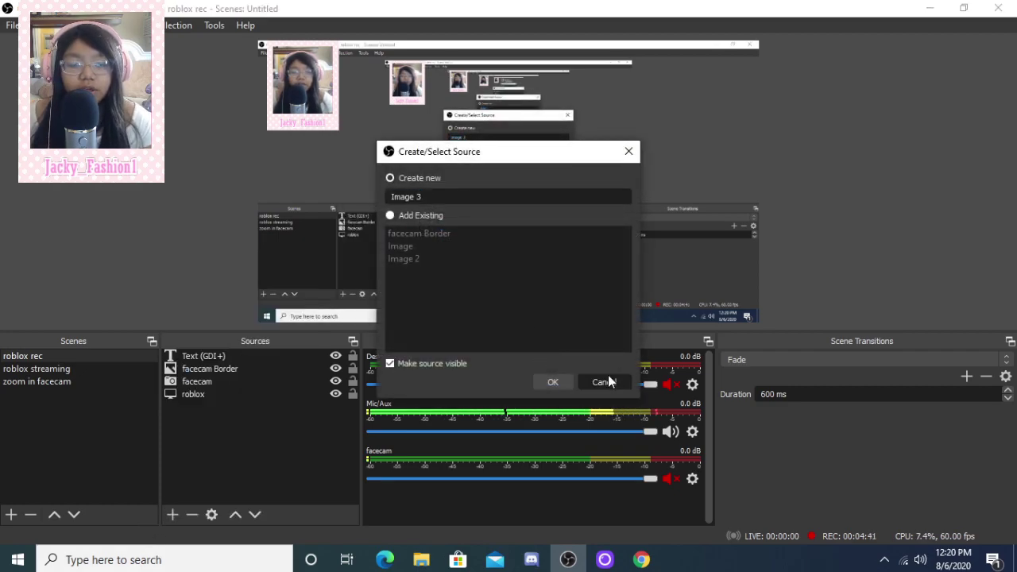
pyautogui.click(608, 376)
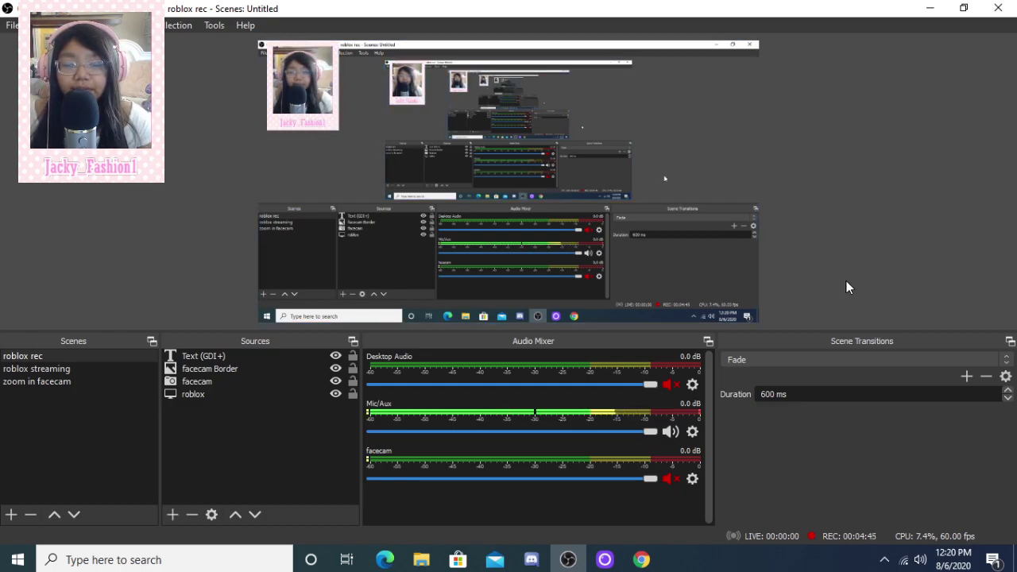
# - Create a new Text (GDI+) source named 'Text (GDI+) 3'
pyautogui.click(172, 514)
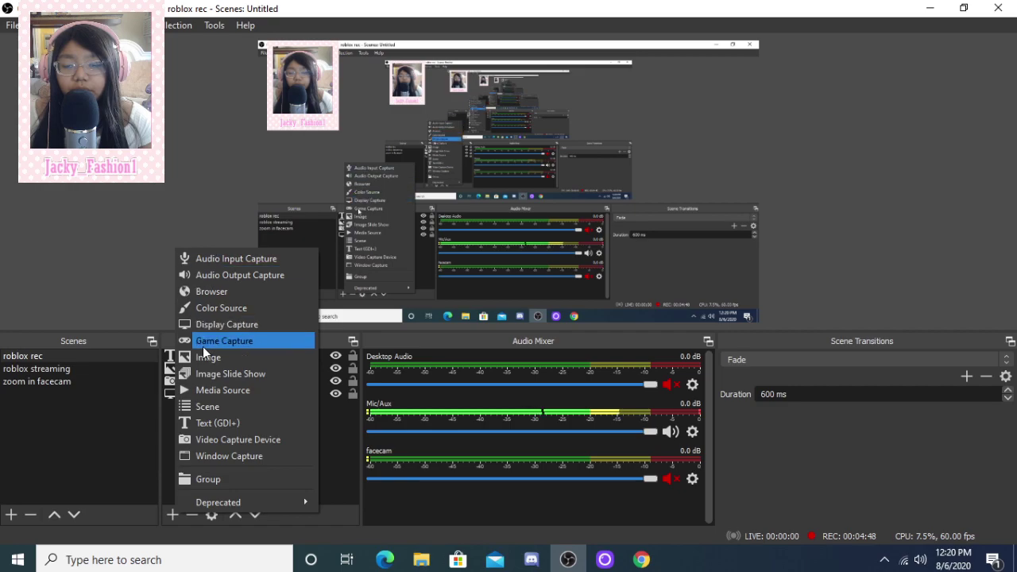
pyautogui.click(198, 424)
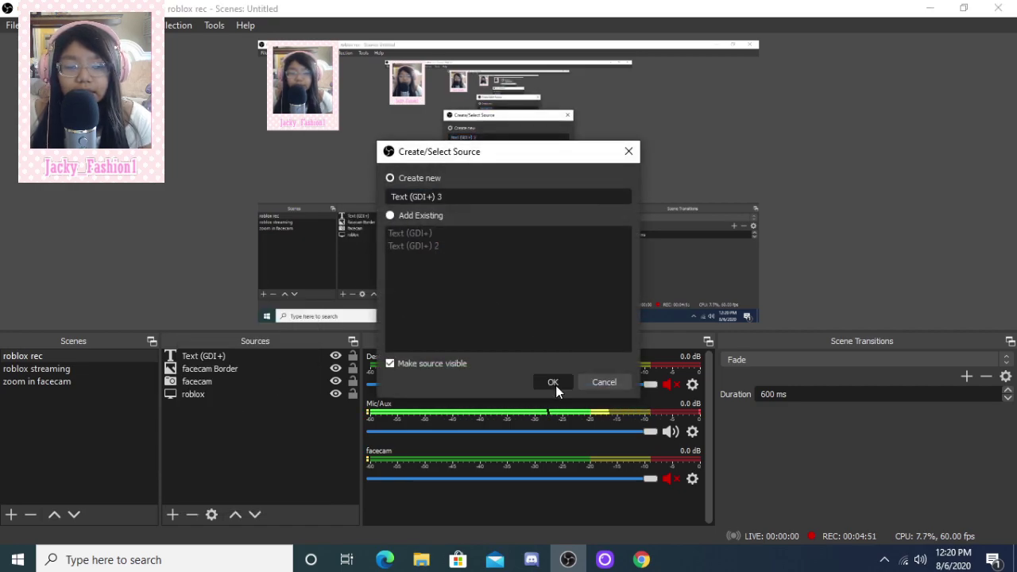
pyautogui.click(553, 383)
# - Choose Arial Narrow as the text source's font
pyautogui.click(667, 332)
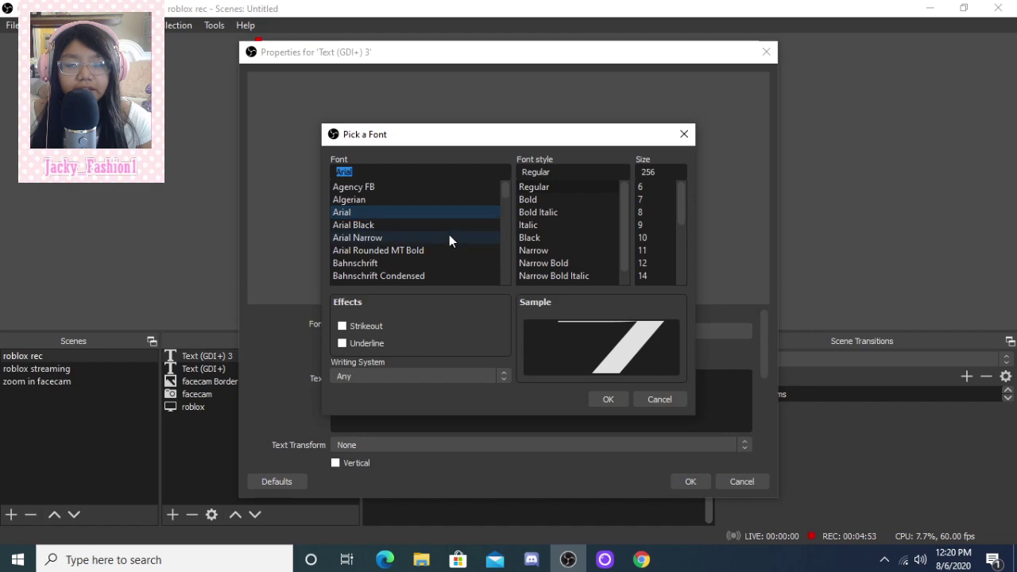
pyautogui.click(448, 237)
pyautogui.click(421, 375)
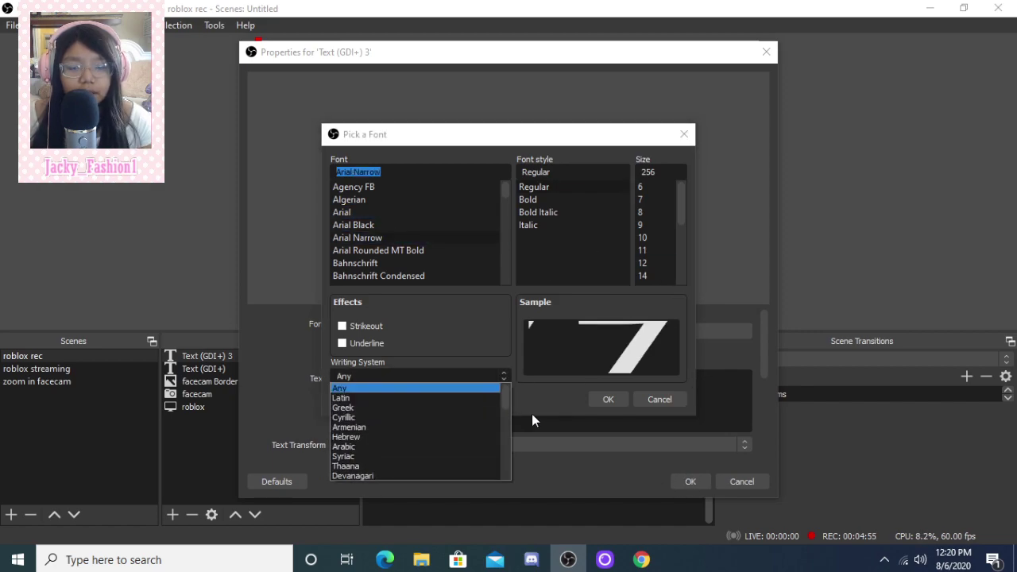
pyautogui.click(700, 484)
pyautogui.click(607, 398)
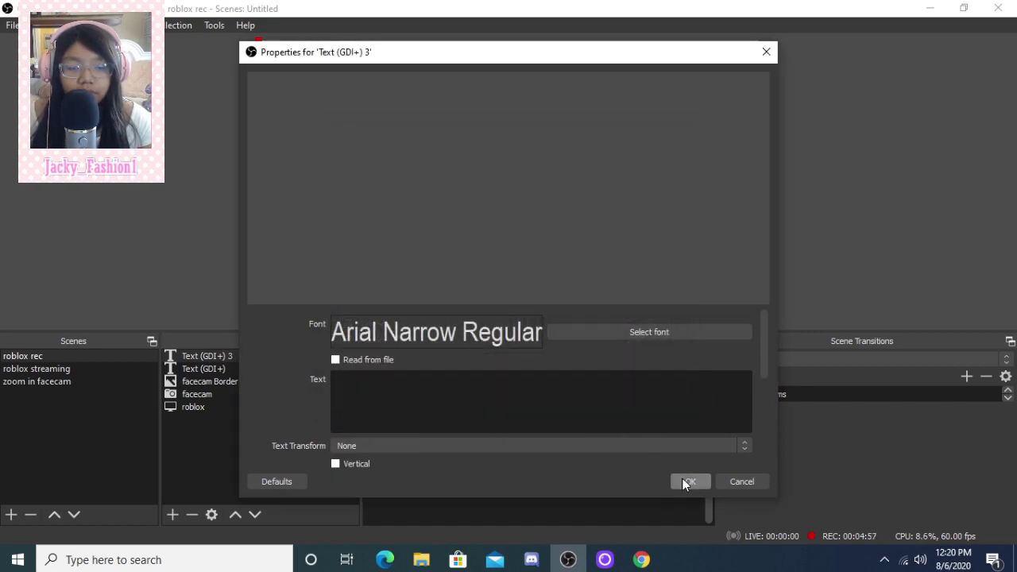
# - Type and erase trial text, then cancel the text properties
pyautogui.write('jSCkajbf')
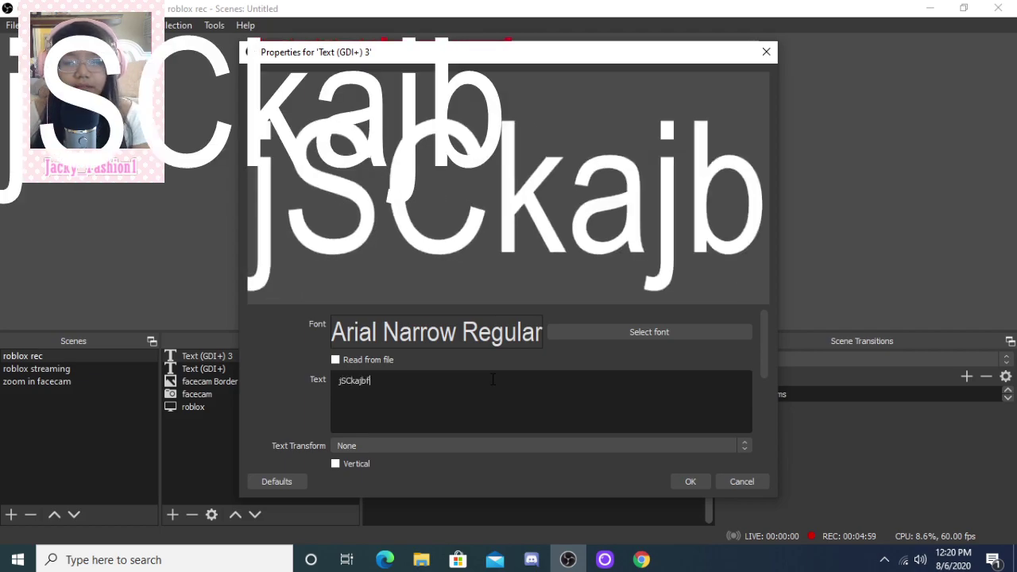
pyautogui.press('BackSpace')
pyautogui.press('BackSpace')
pyautogui.press('BackSpace')
pyautogui.press('BackSpace')
pyautogui.press('BackSpace')
pyautogui.press('BackSpace')
pyautogui.press('BackSpace')
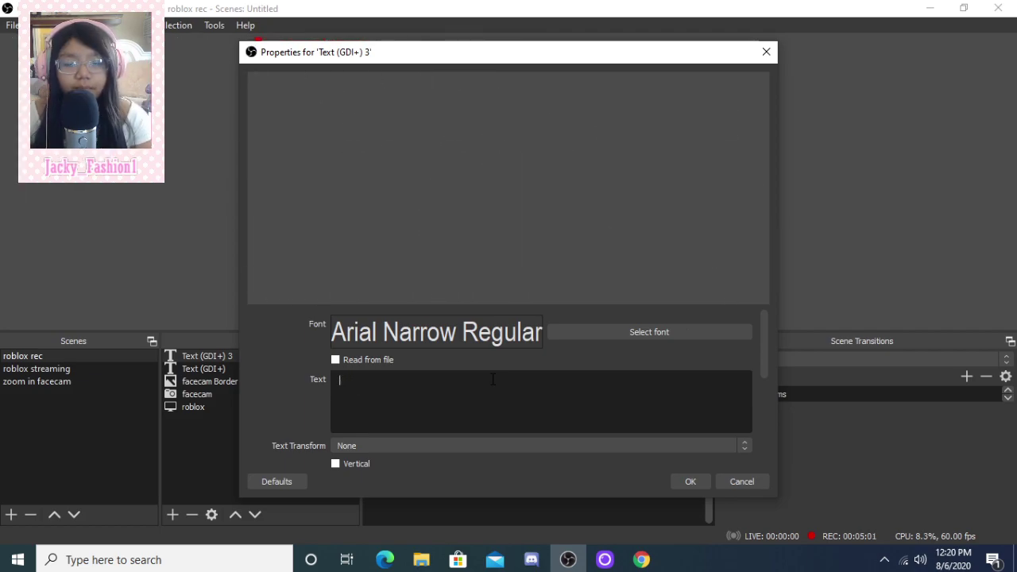
pyautogui.click(762, 481)
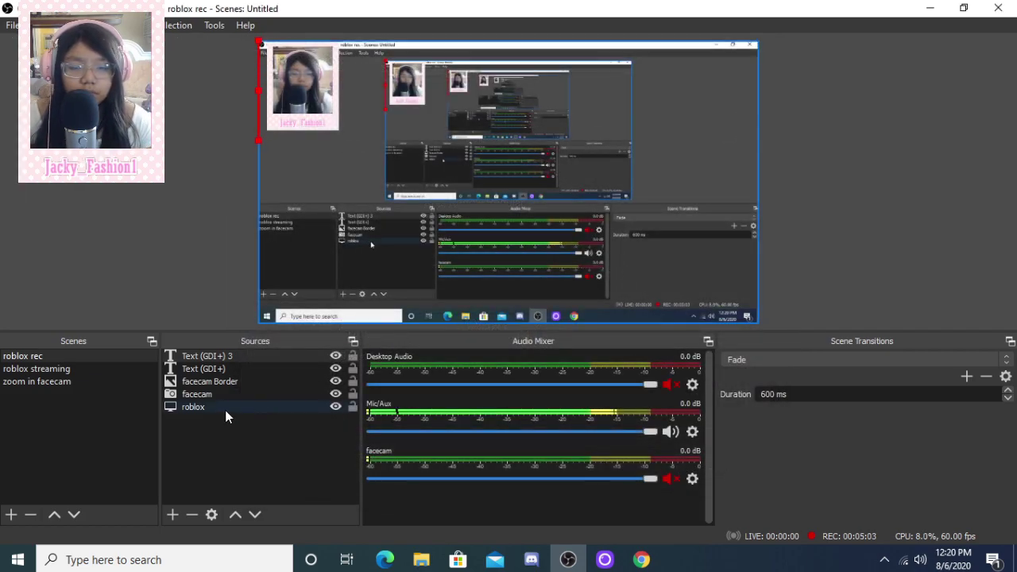
pyautogui.click(246, 421)
# - Remove the Text (GDI+) 3 source, then test the F3 and F1 scene hotkeys
pyautogui.rightClick(243, 355)
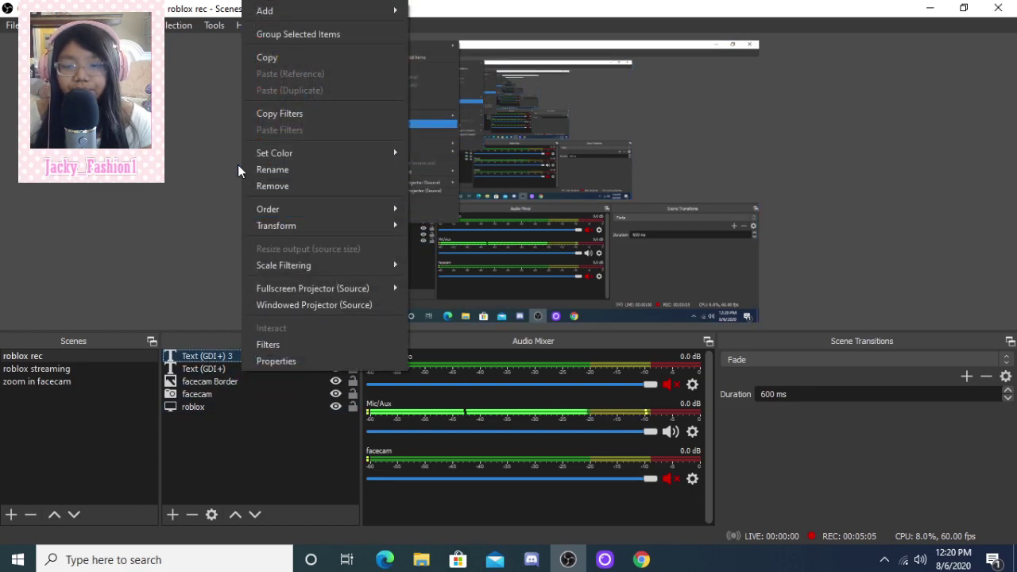
pyautogui.click(281, 186)
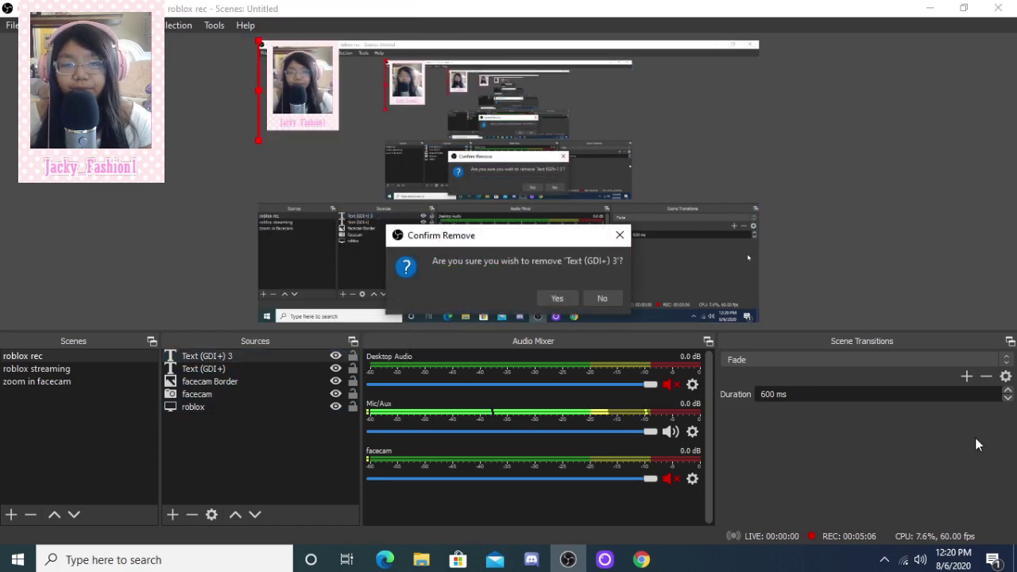
pyautogui.click(554, 300)
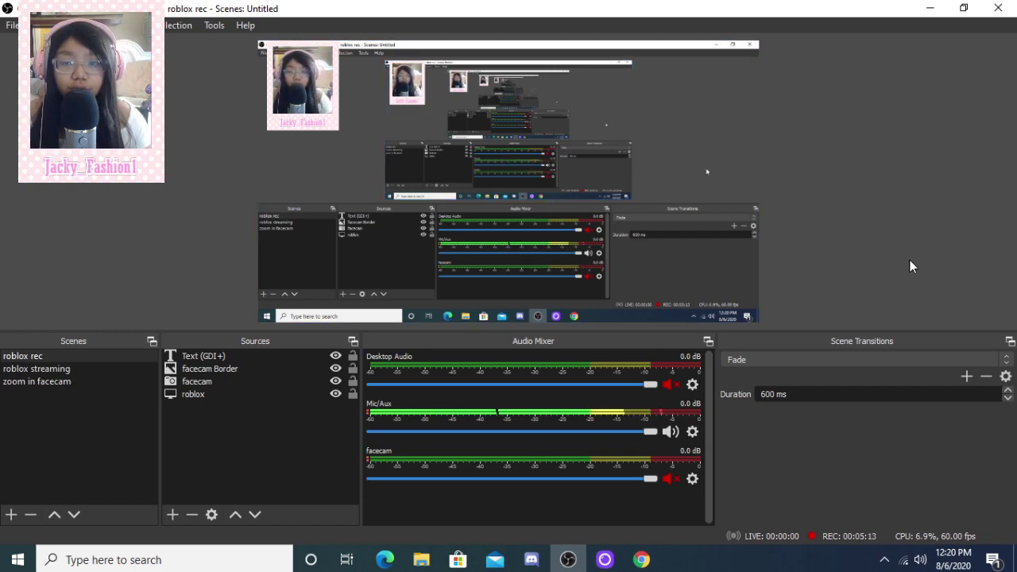
pyautogui.press('F3')
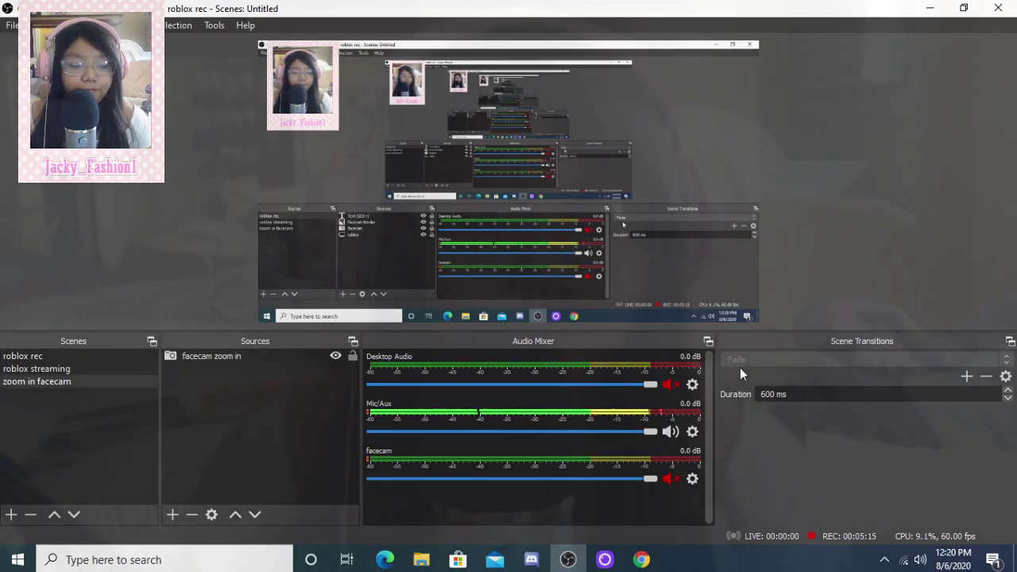
pyautogui.press('F1')
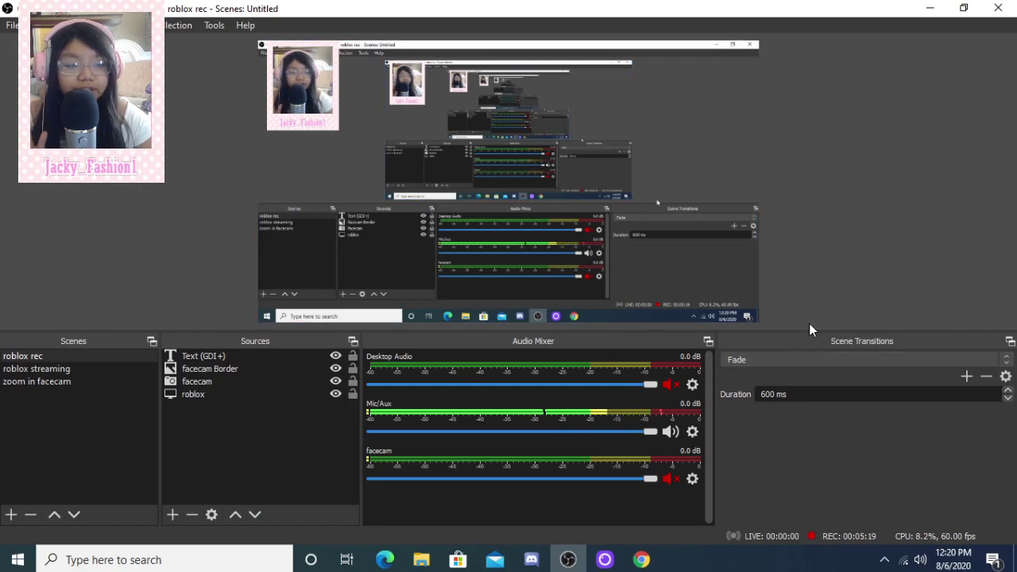
# - Try the Cut, Swipe and Stinger scene transitions in turn, then select Fade
pyautogui.moveTo(827, 341); pyautogui.dragTo(779, 365)
pyautogui.click(754, 363)
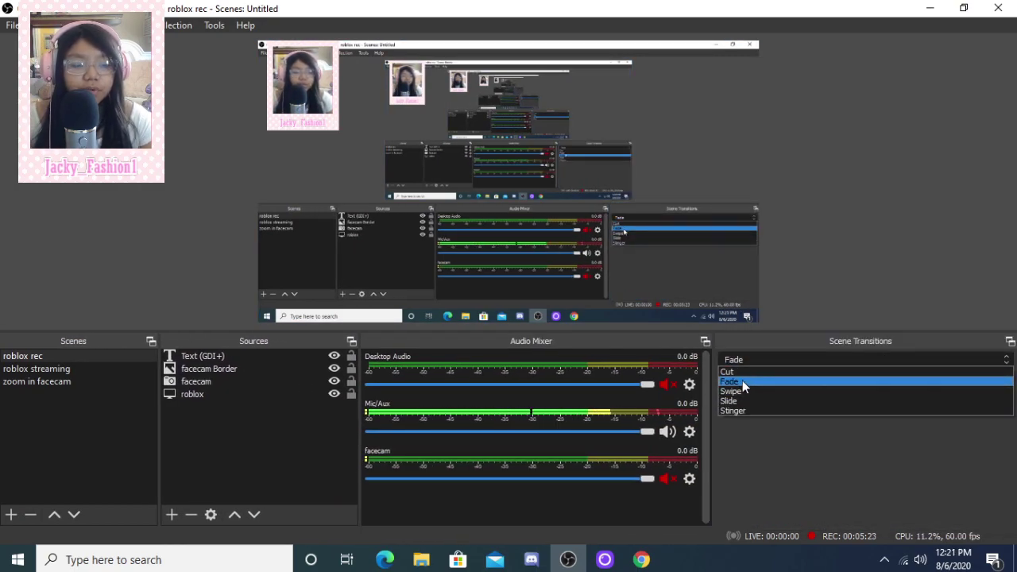
pyautogui.click(741, 378)
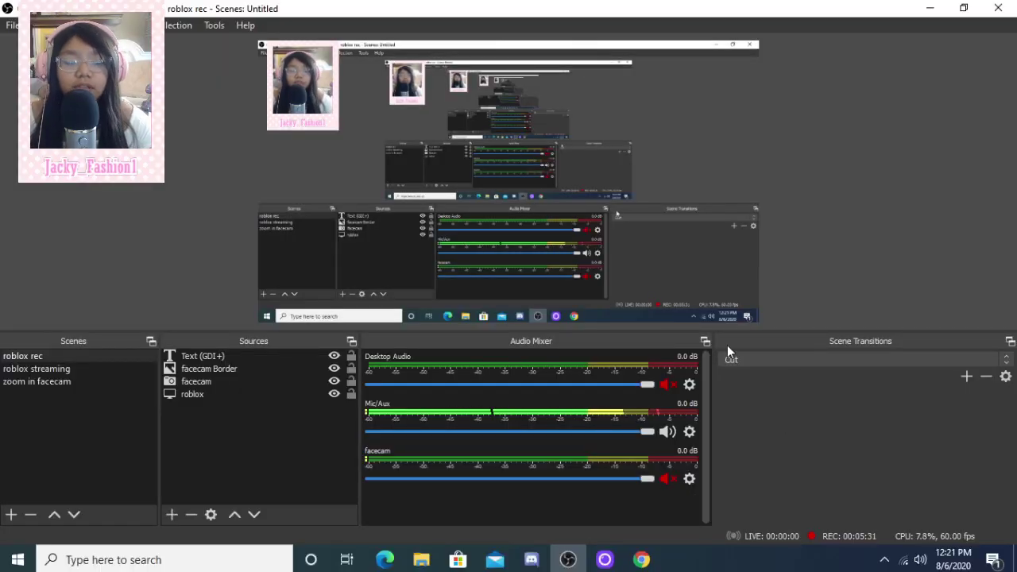
pyautogui.click(736, 361)
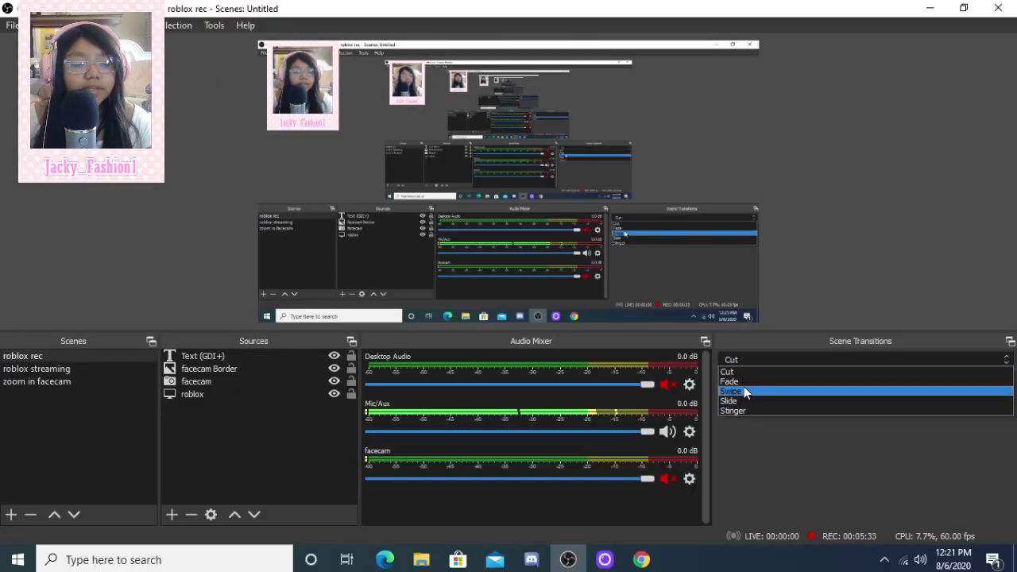
pyautogui.click(744, 391)
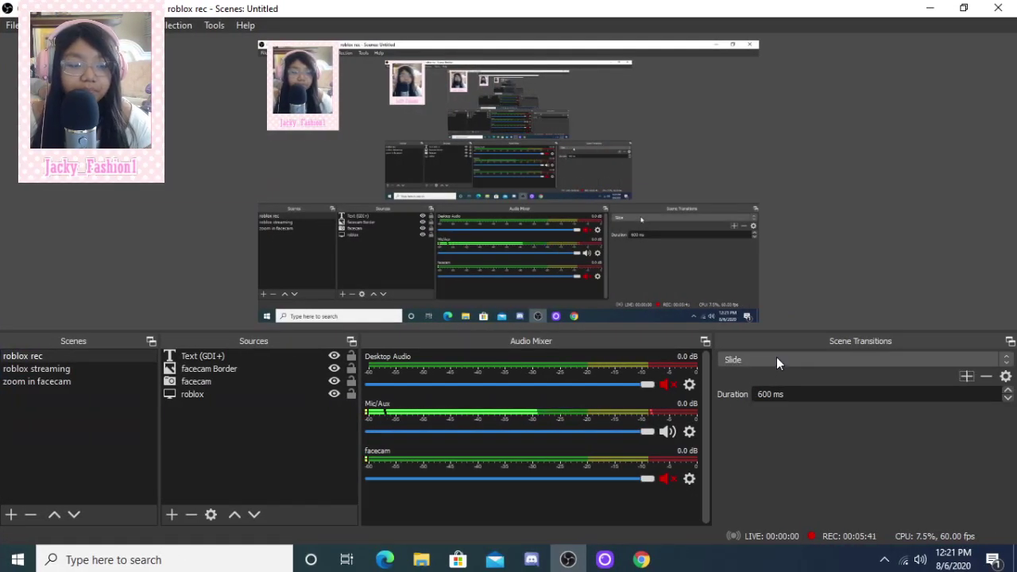
pyautogui.click(776, 359)
pyautogui.click(744, 410)
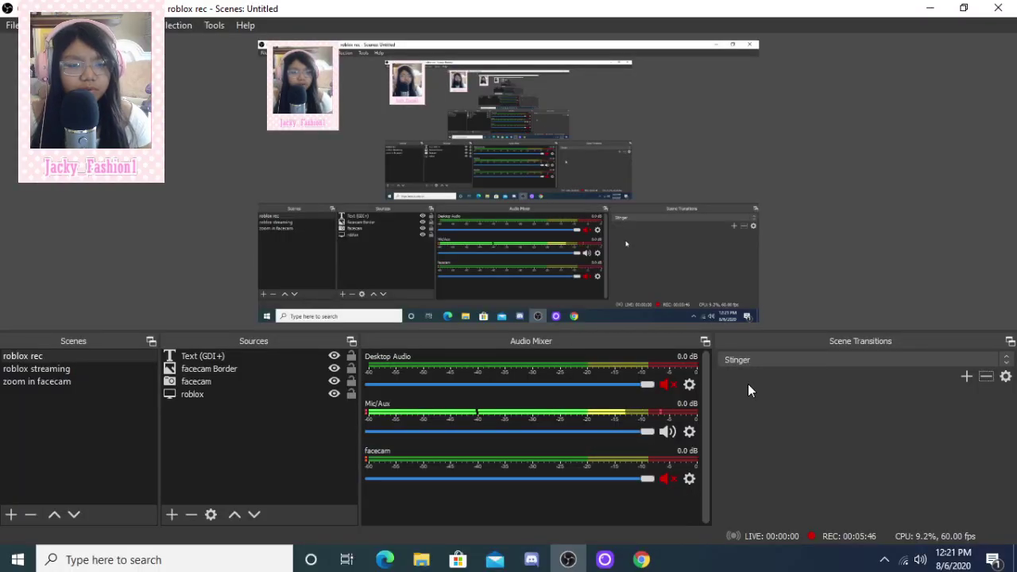
pyautogui.click(726, 358)
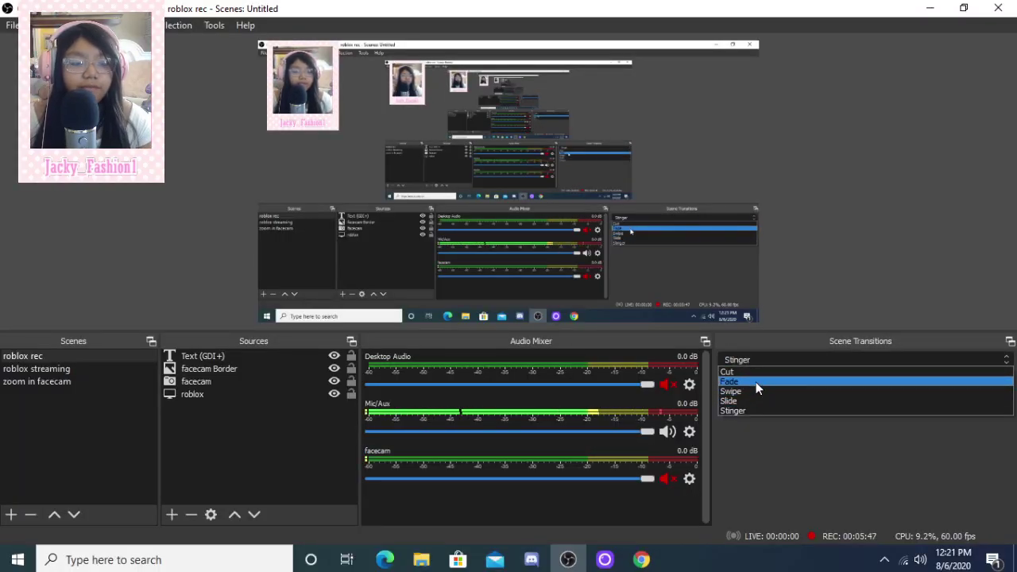
pyautogui.click(755, 386)
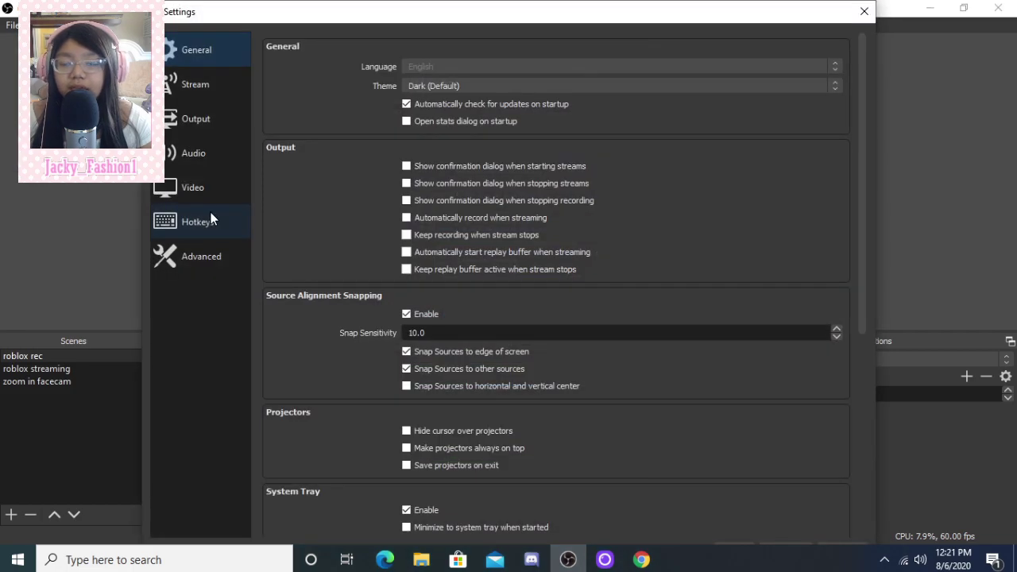
# - Change the Output Recording bitrate from 9000 to 32000 Kbps and apply with OK
pyautogui.click(186, 153)
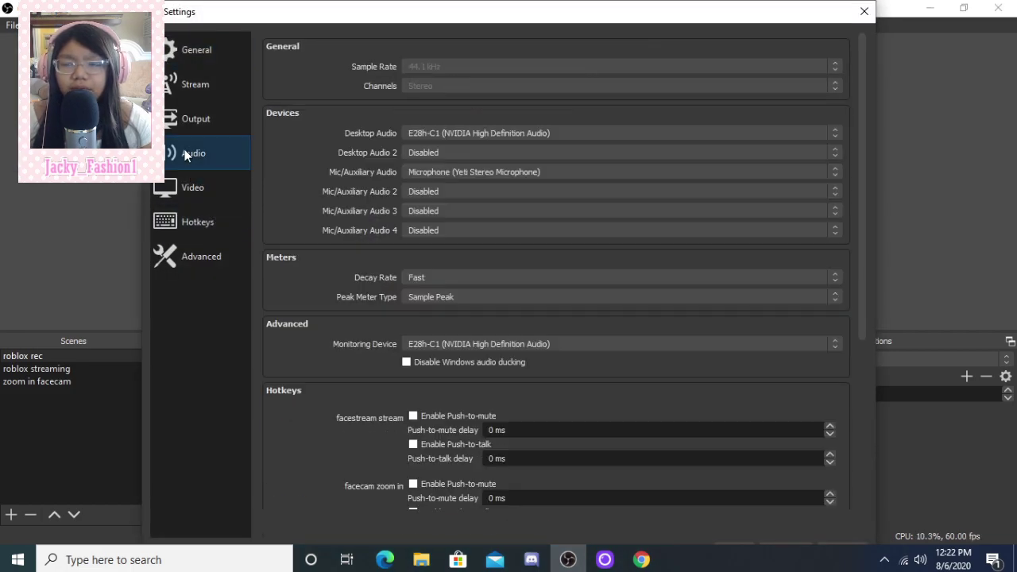
pyautogui.press('Down')
pyautogui.press('Up')
pyautogui.press('Up')
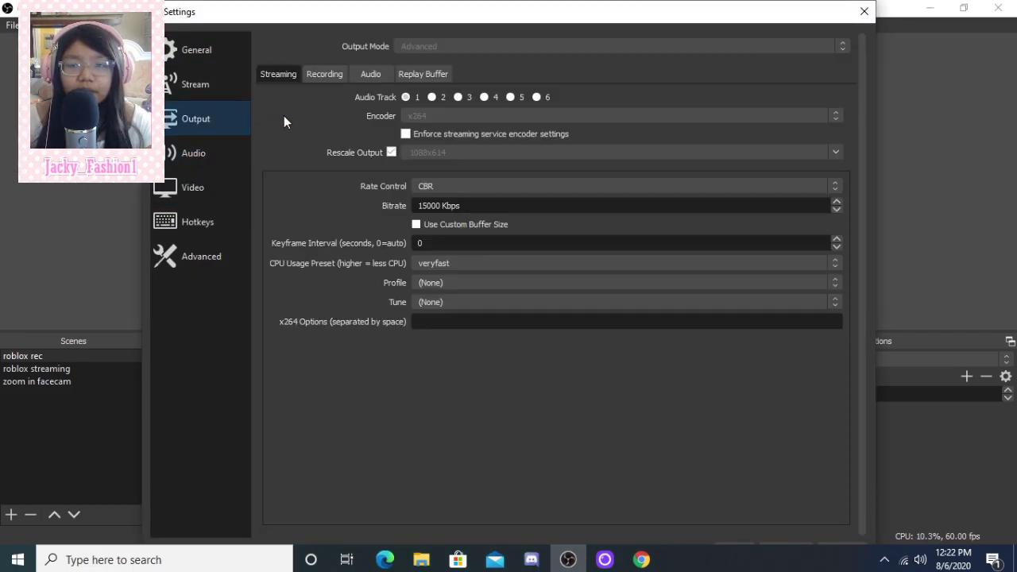
pyautogui.click(308, 74)
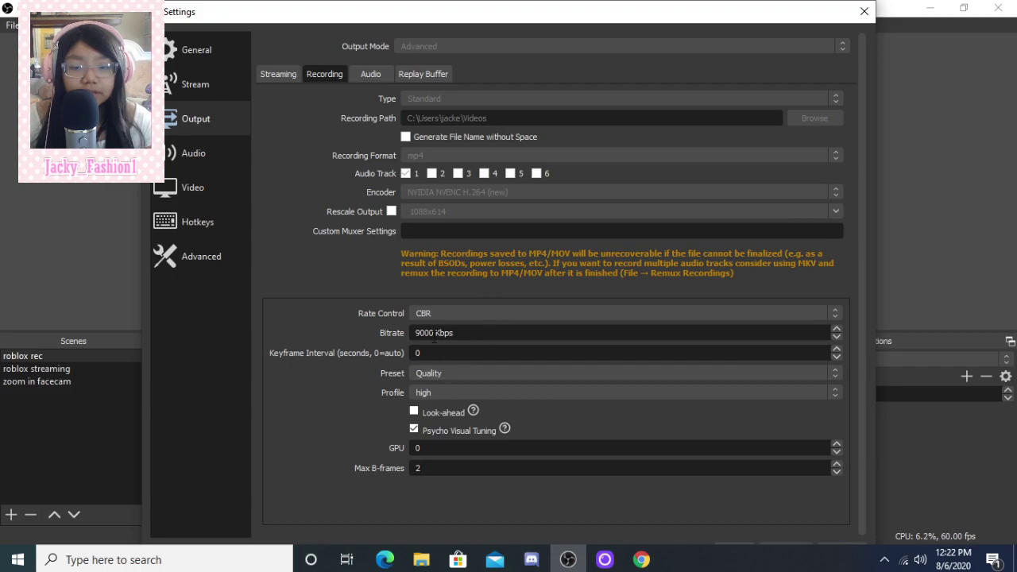
pyautogui.moveTo(450, 5); pyautogui.dragTo(419, 71)
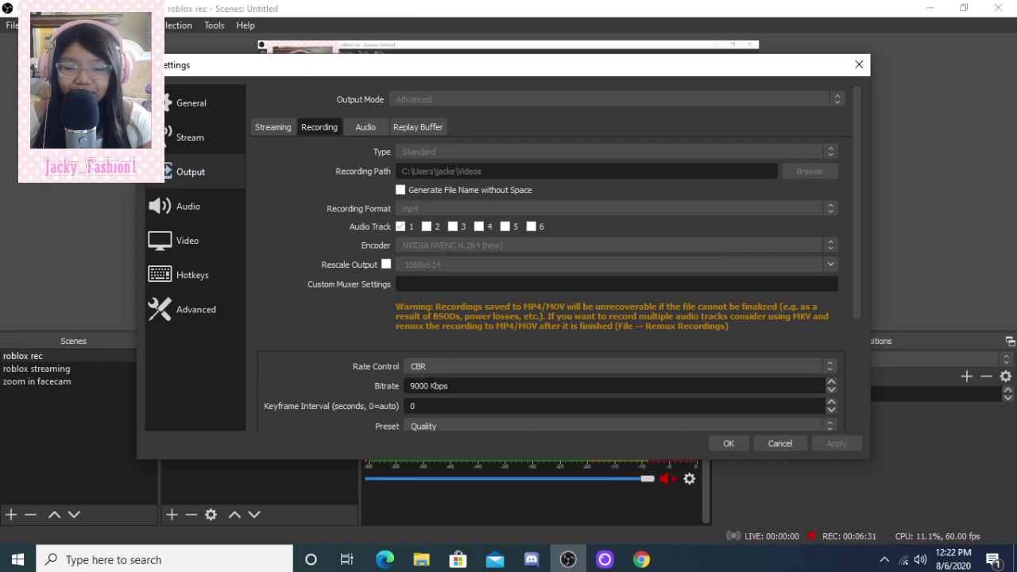
pyautogui.press('BackSpace')
pyautogui.write('32000')
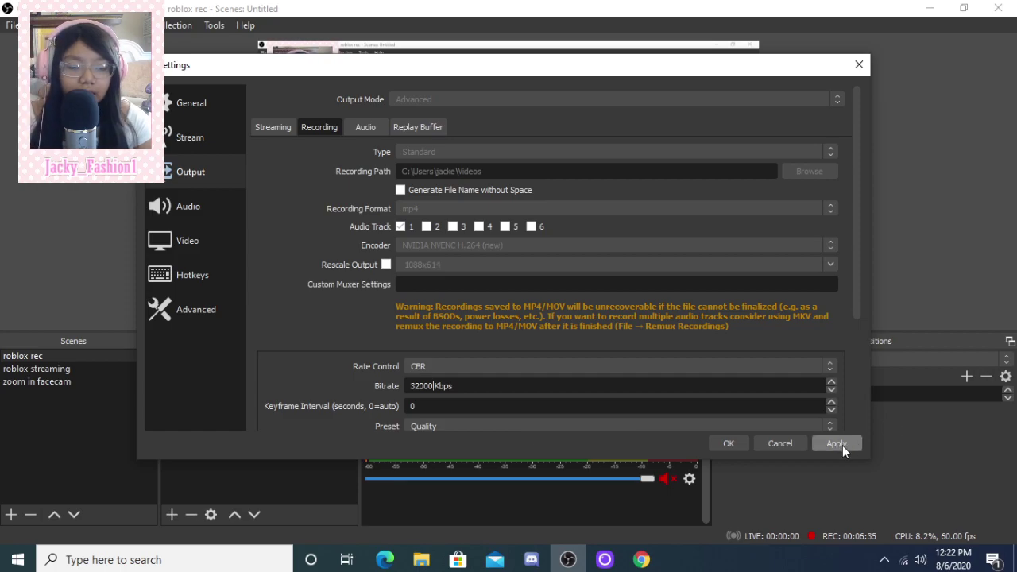
pyautogui.click(729, 443)
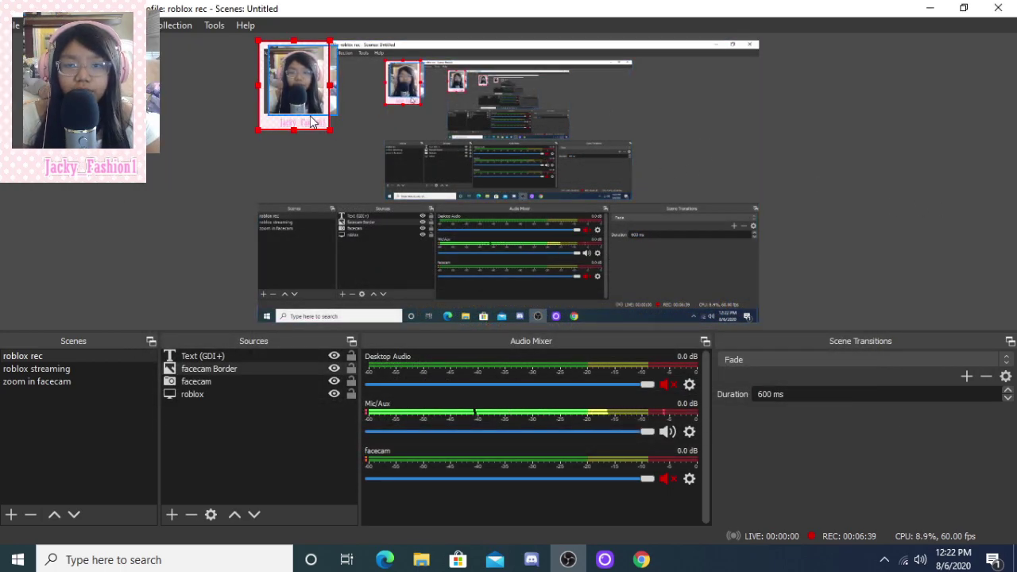
pyautogui.moveTo(316, 121)
pyautogui.mouseDown()
pyautogui.moveTo(327, 121)
pyautogui.moveTo(316, 123)
pyautogui.mouseUp()
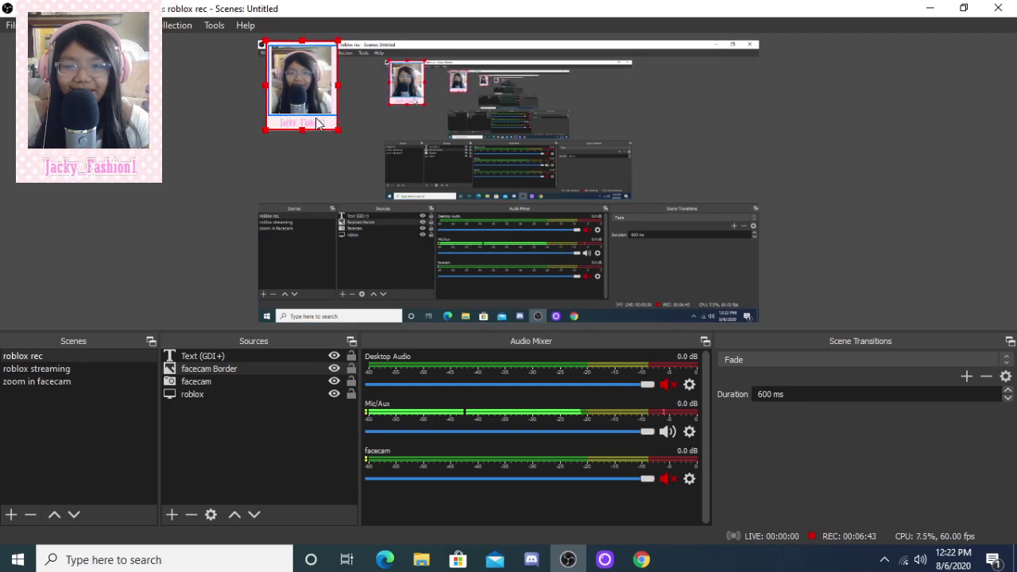
pyautogui.click(848, 182)
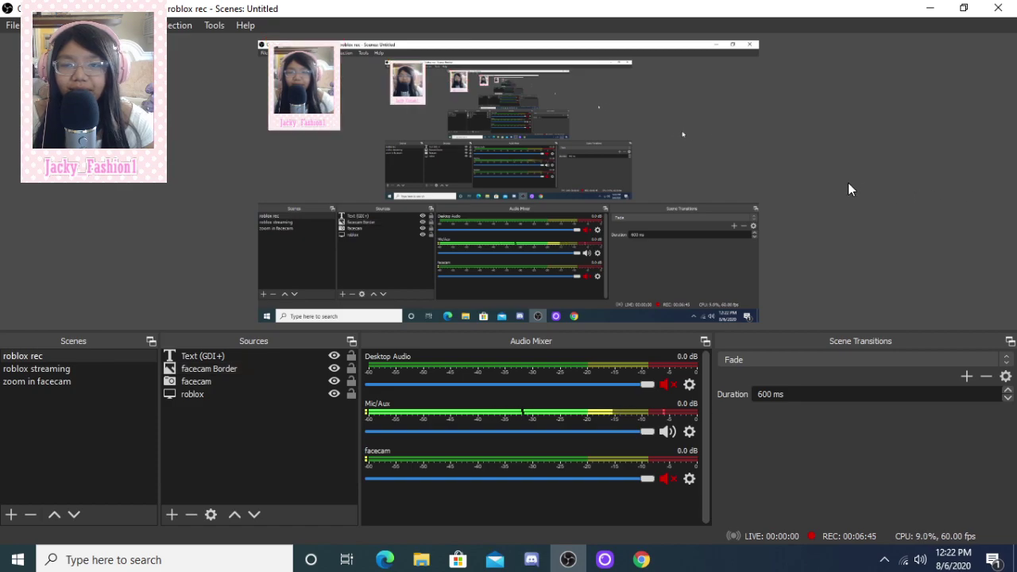
pyautogui.moveTo(308, 94)
pyautogui.mouseDown()
pyautogui.moveTo(295, 95)
pyautogui.moveTo(311, 103)
pyautogui.mouseUp()
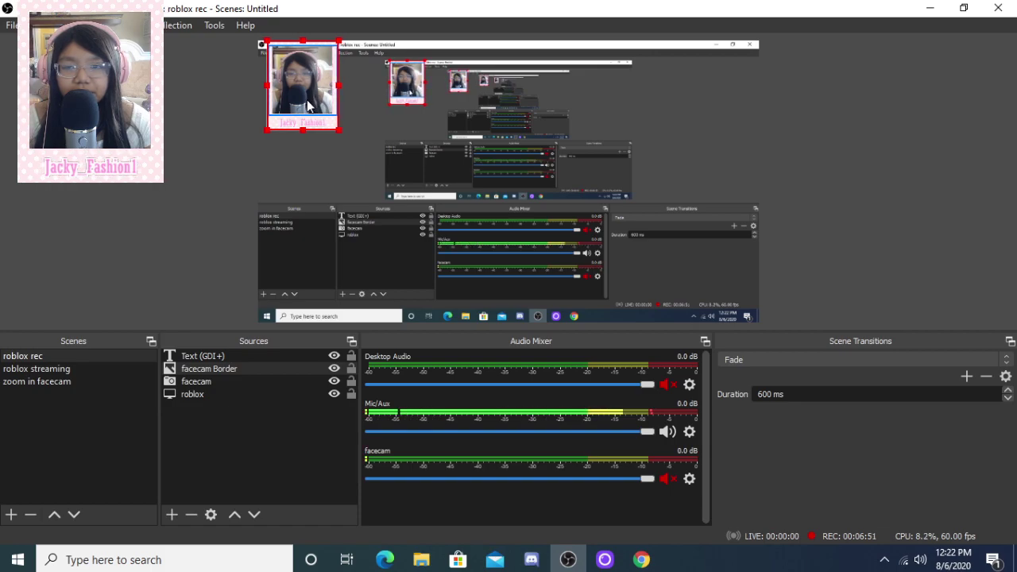
pyautogui.click(949, 110)
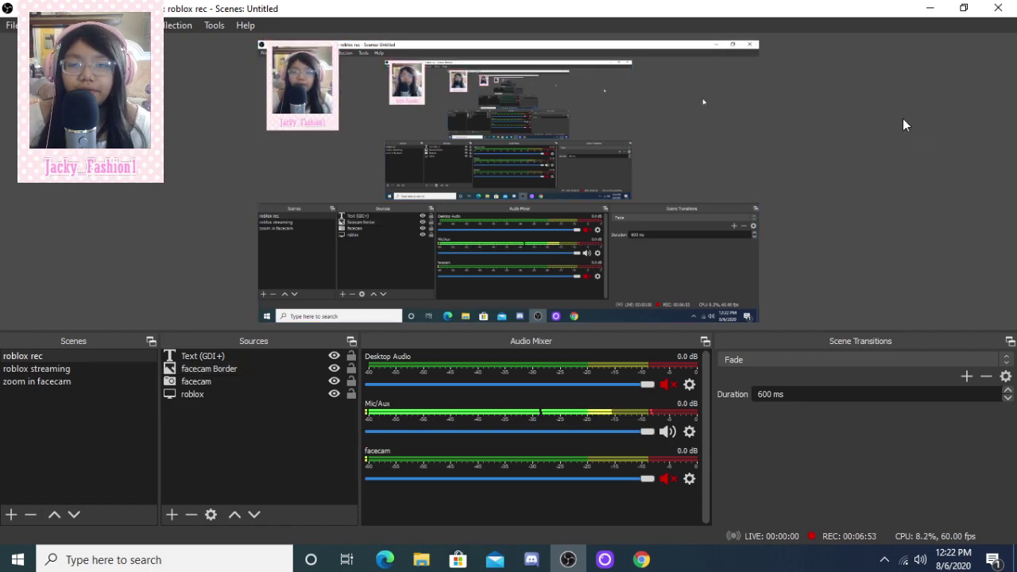